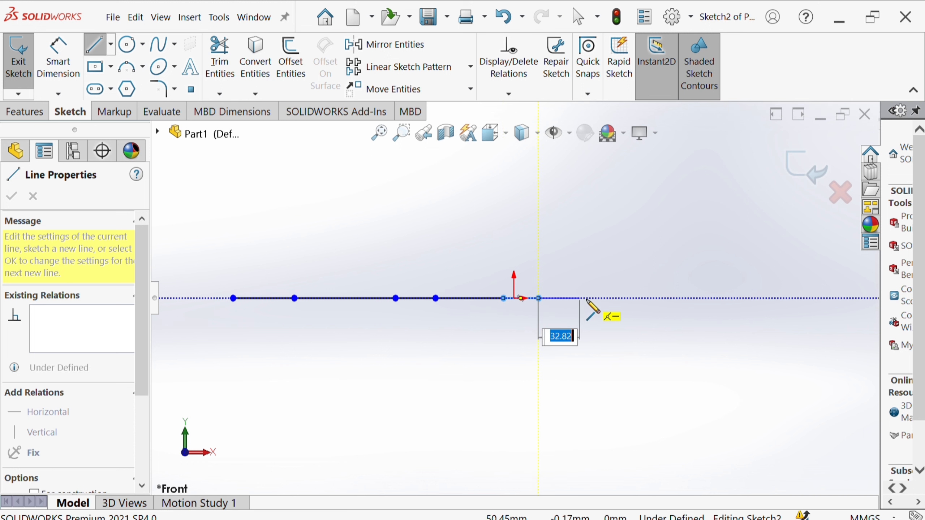
Step: Continue the horizontal line chain rightward past the origin with alternating long and short segments, finishing with a short end segment
left_click(606, 298)
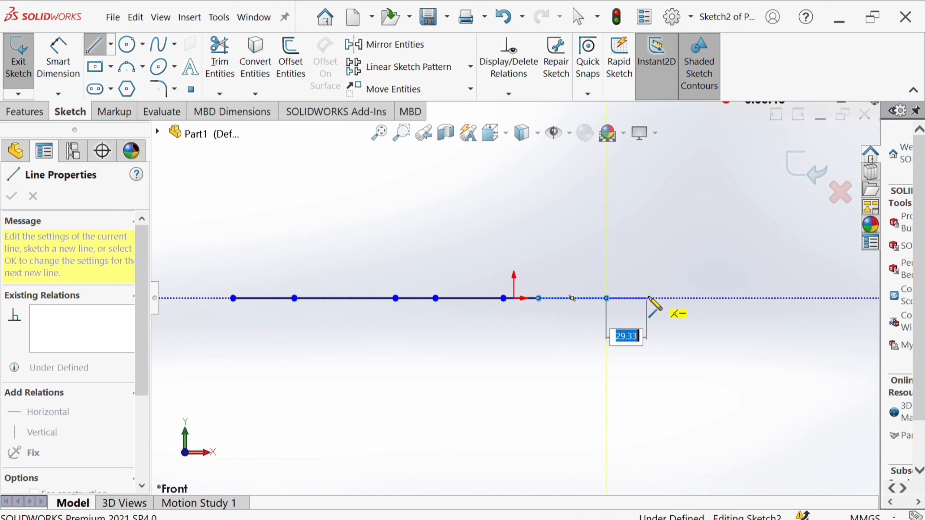
left_click(647, 298)
left_click(758, 299)
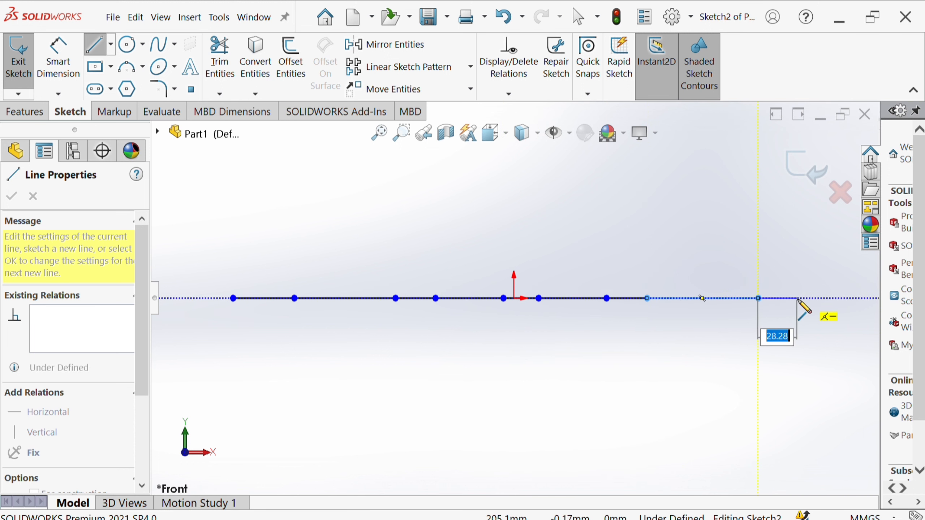
left_click(797, 298)
key("Escape")
Step: Dimension the short line segment left of the origin to 30 mm
left_click(58, 60)
left_click(414, 299)
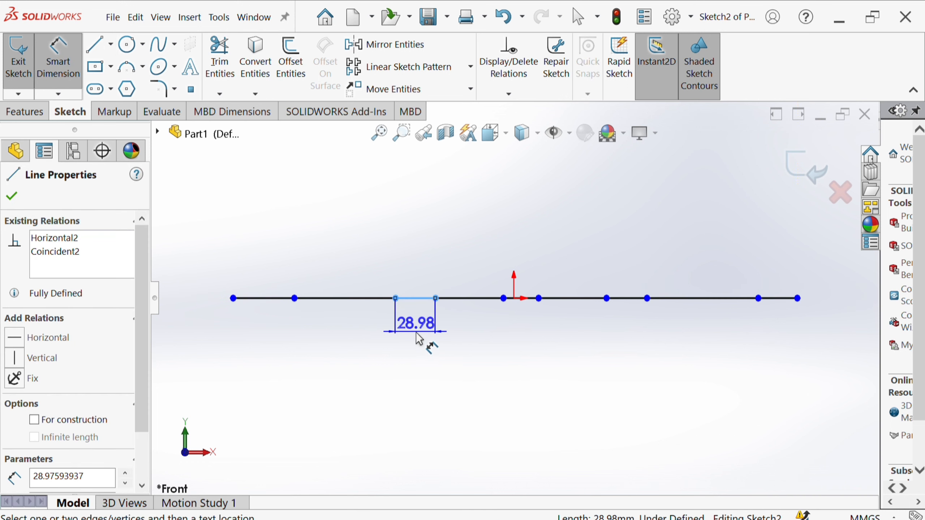
left_click(424, 338)
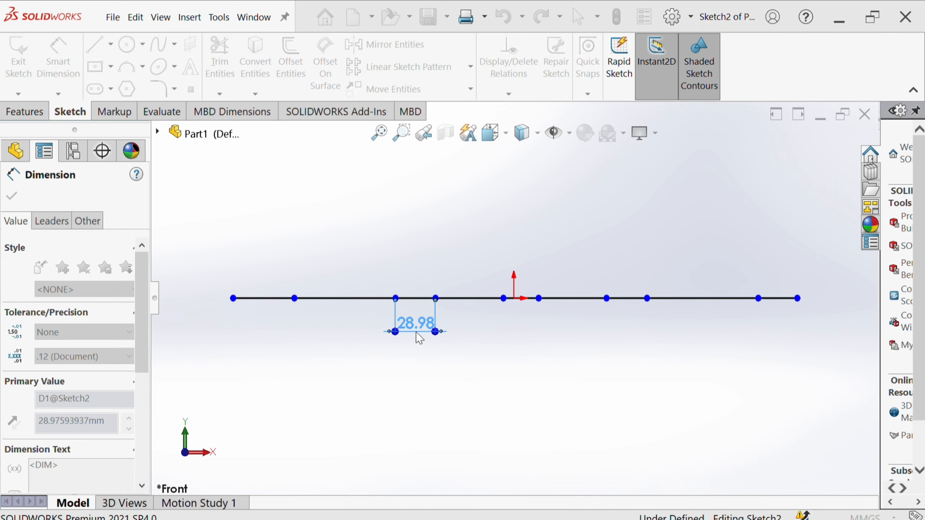
type("30")
key("Return")
scroll(527, 314, "down", 1)
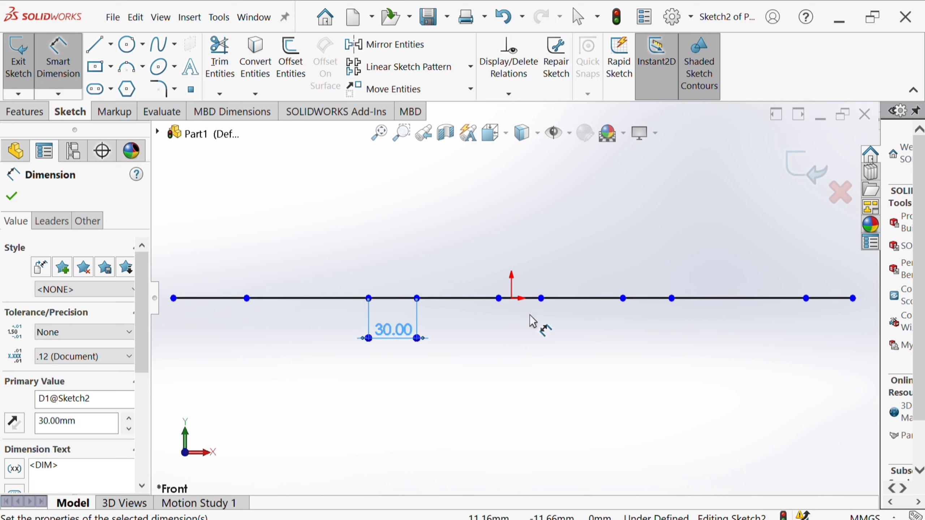
Step: Dimension the short segment at the origin and the next short segment to its right to 30 mm each
left_click(529, 298)
left_click(534, 342)
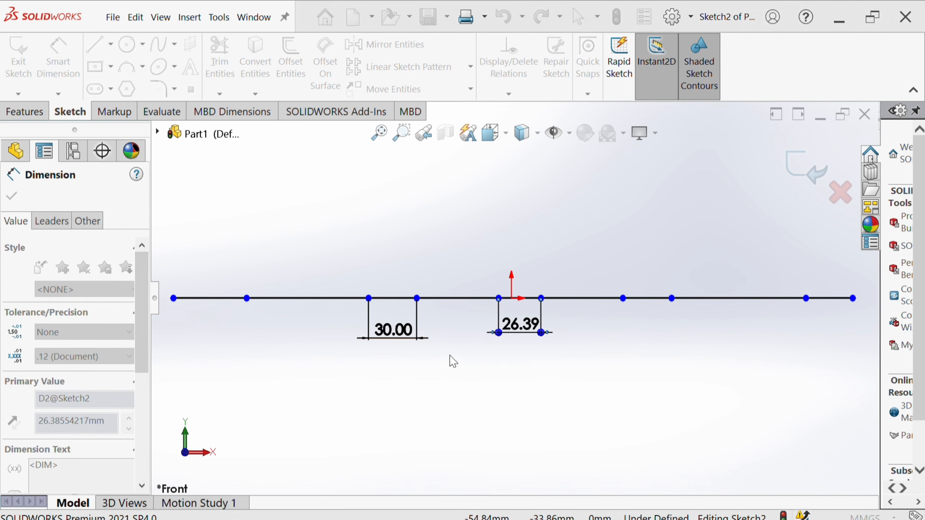
type("30")
key("Return")
left_click(642, 299)
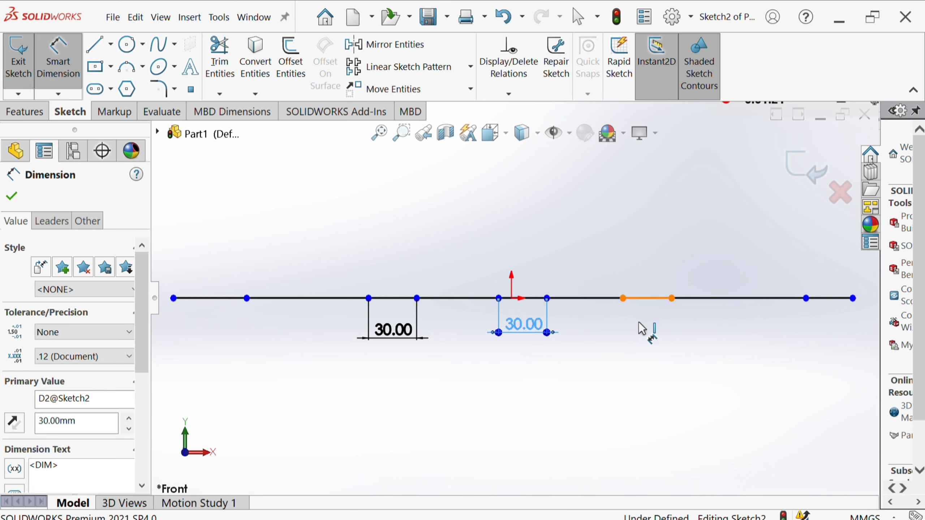
left_click(643, 338)
type("30")
key("Return")
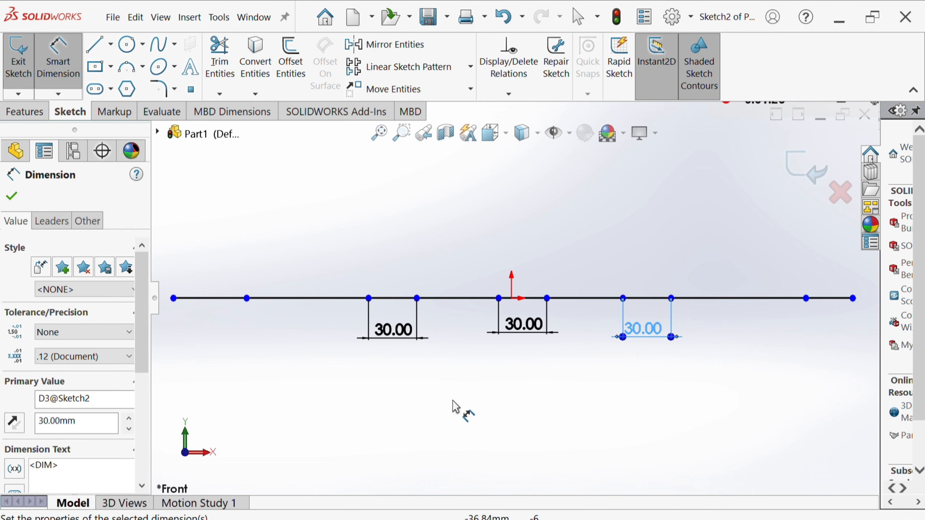
Step: Dimension the leftmost and rightmost end segments of the line chain to 50 mm each
left_click(304, 300)
left_click(302, 326)
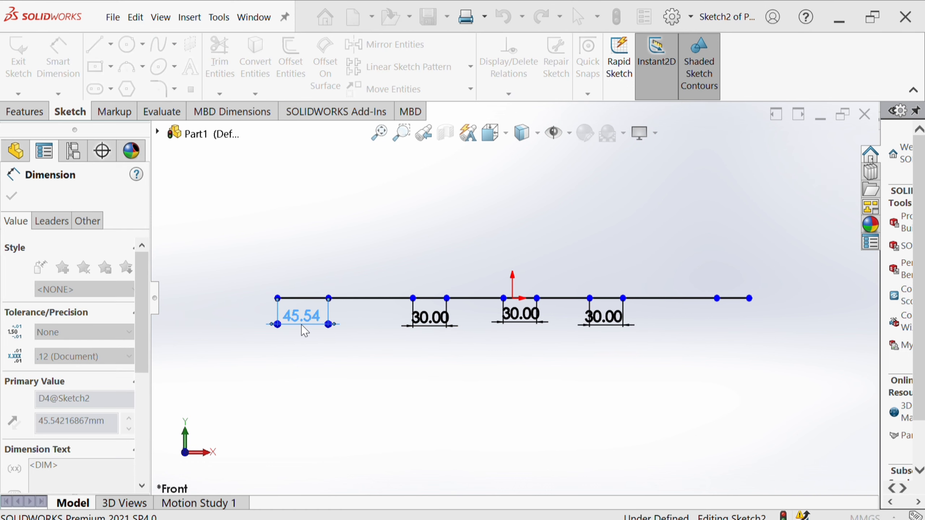
type("50")
key("Return")
left_click(735, 299)
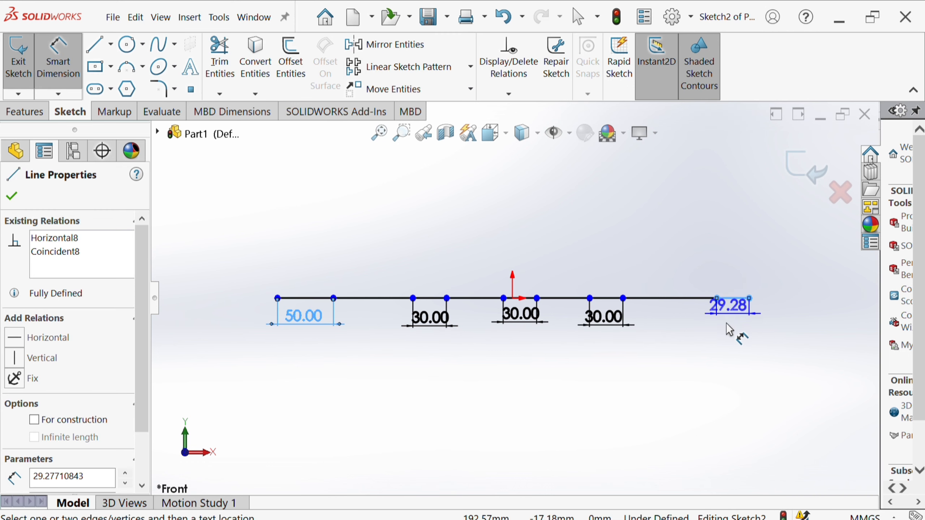
left_click(726, 331)
type("50")
key("Return")
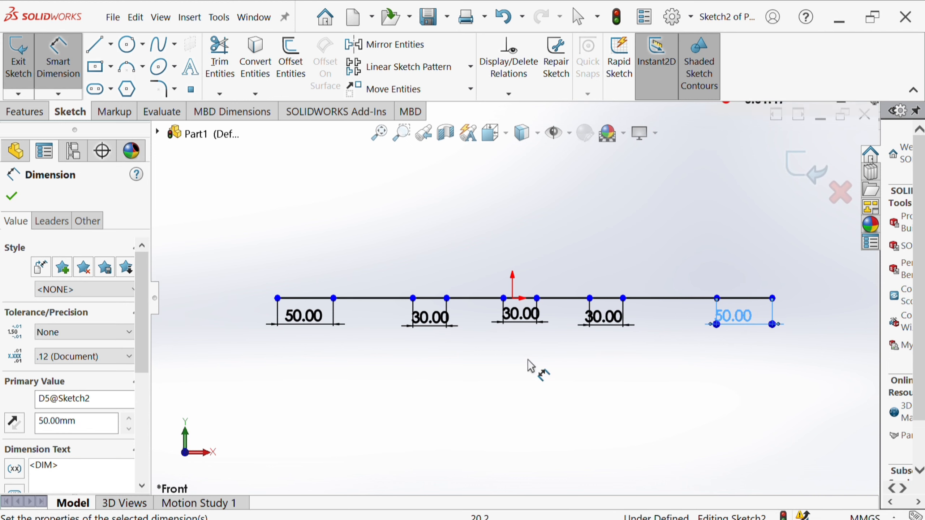
left_click(13, 196)
Step: Trim away the three 30 mm segments and the leftmost 50 mm segment
left_click(219, 60)
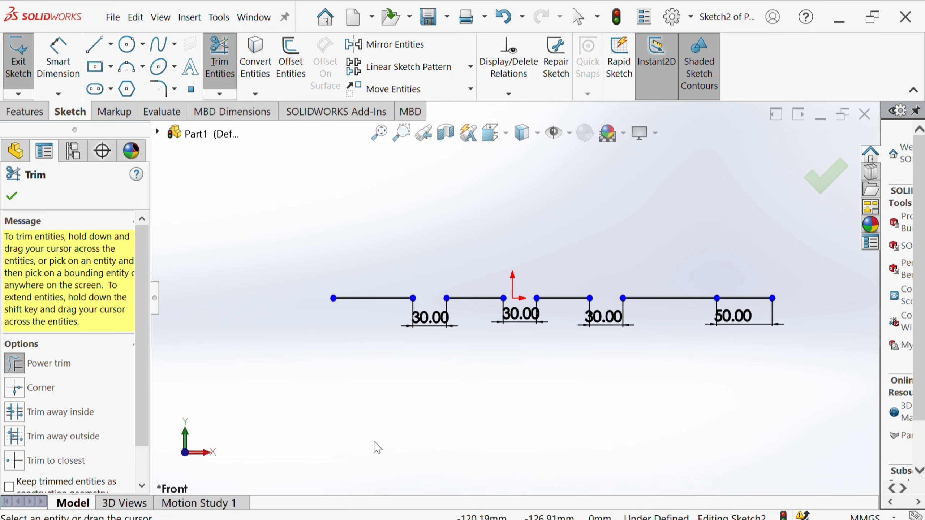
left_click(13, 197)
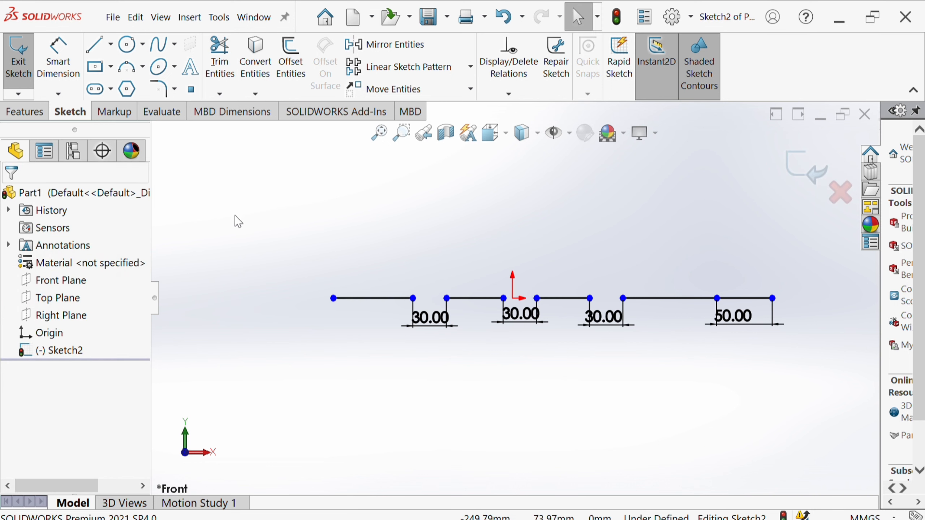
Step: Sketch upward-bulging three-point arcs across the three 30 mm gaps, each with a radius of about 15 mm
left_click(126, 66)
left_click(413, 298)
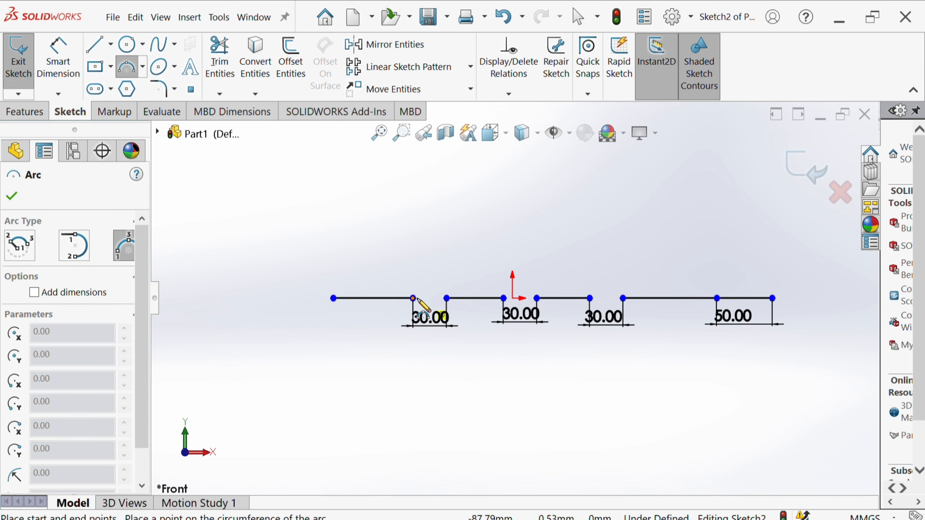
left_click(447, 298)
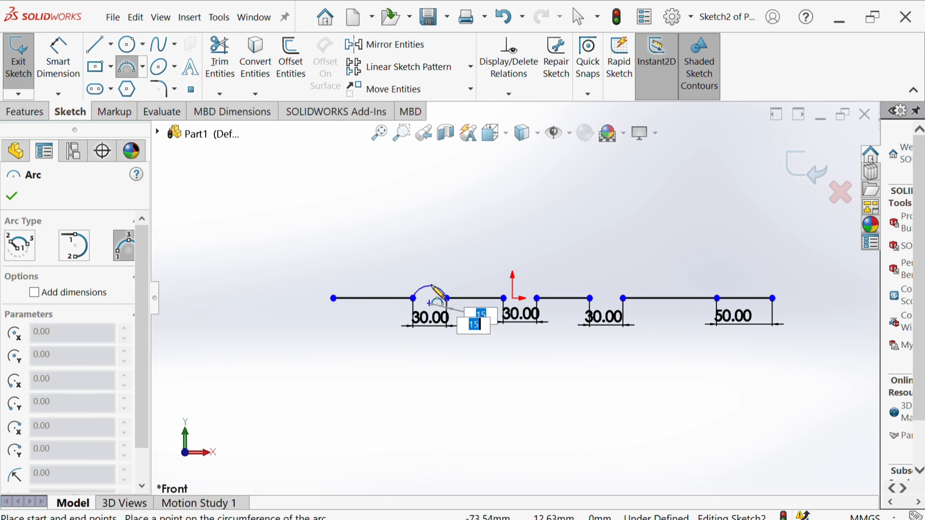
left_click(431, 287)
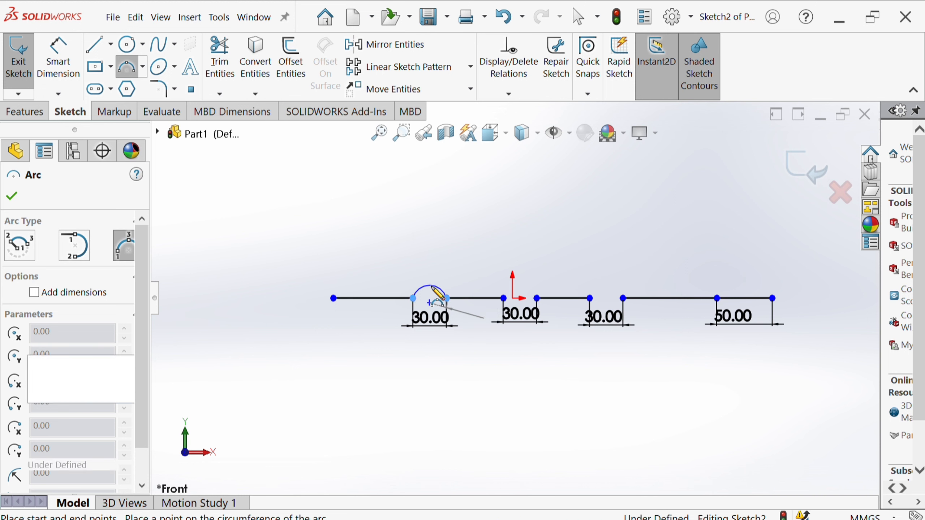
left_click(504, 299)
left_click(537, 298)
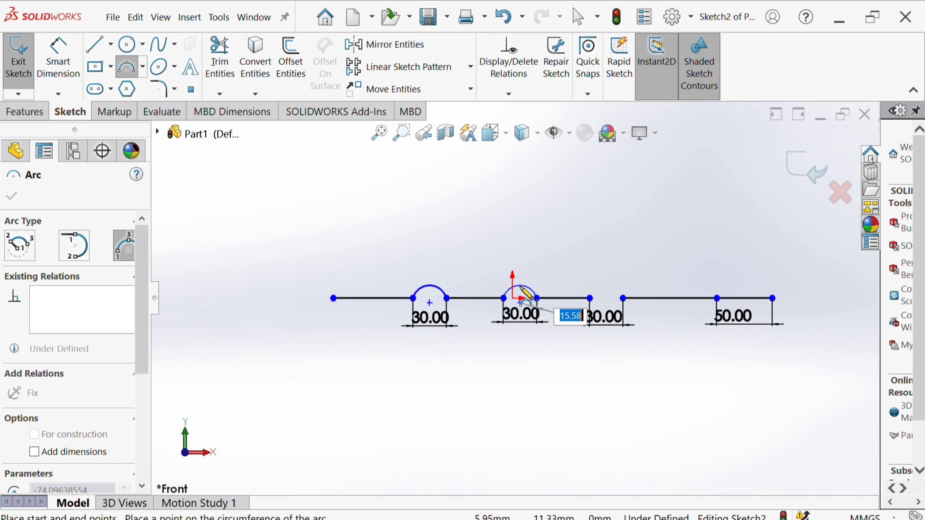
left_click(521, 301)
left_click(590, 298)
left_click(623, 298)
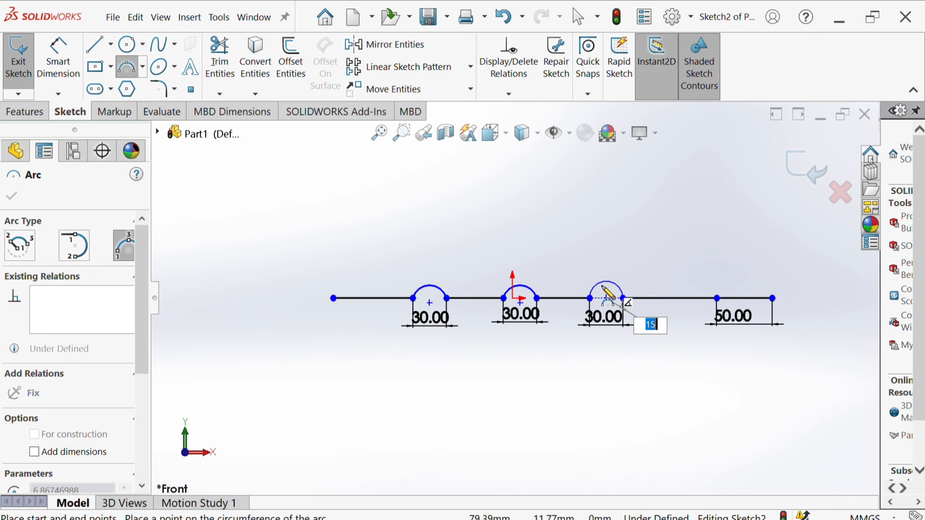
left_click(604, 287)
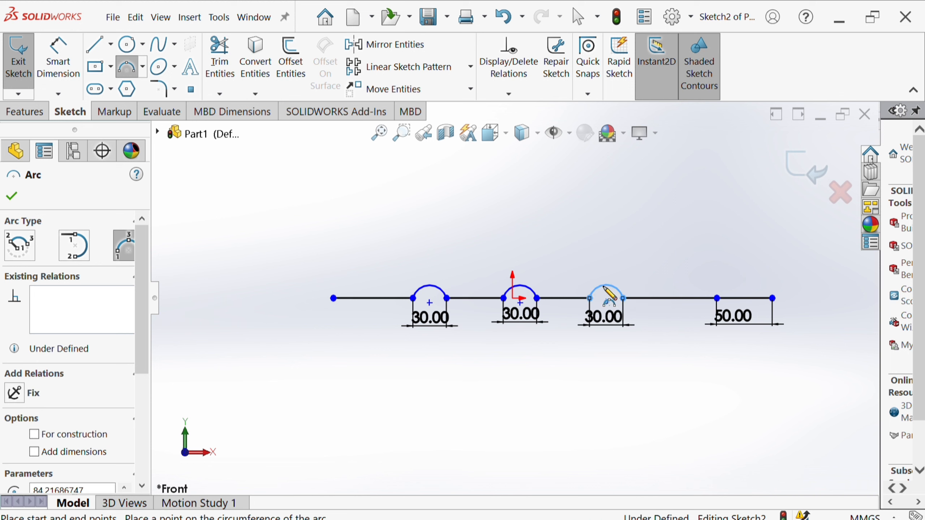
Step: Sketch a downward-bulging three-point arc extending outward from the profile's left end, with a radius of about 40 mm
left_click(333, 298)
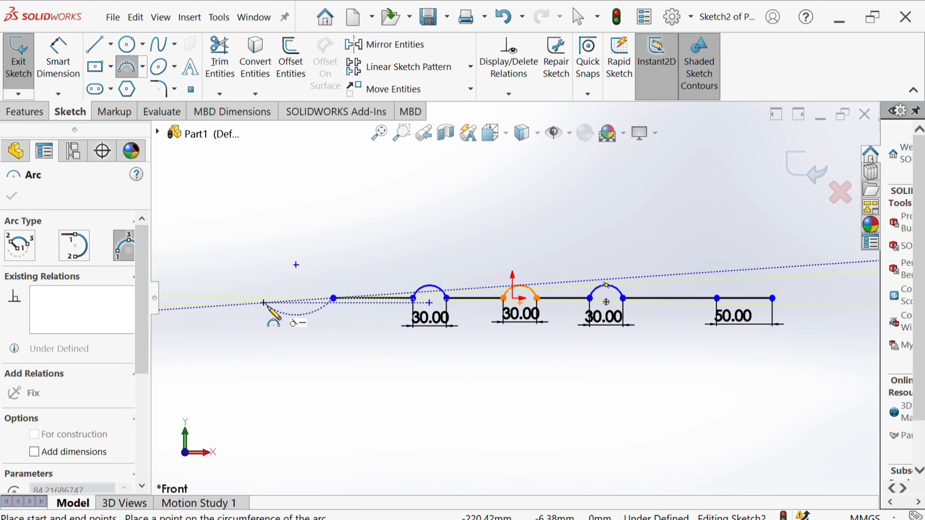
left_click(263, 298)
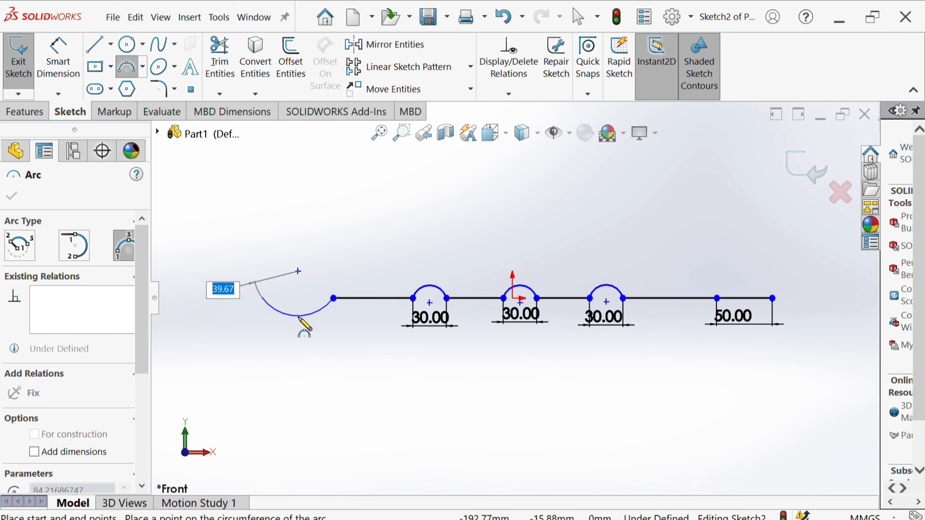
left_click(298, 318)
Step: Sketch a downward-bulging three-point arc between the endpoints of the rightmost 50 mm segment
scroll(802, 328, "down", 1)
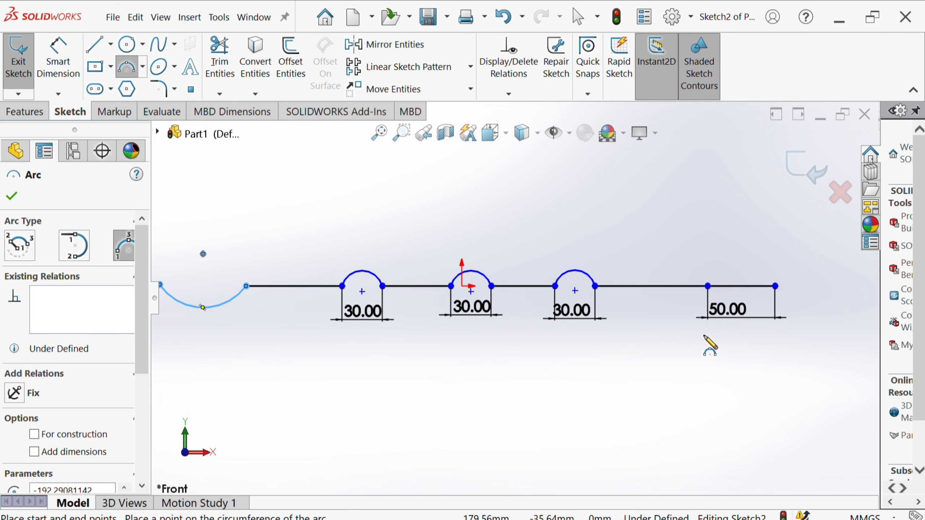
left_click(775, 286)
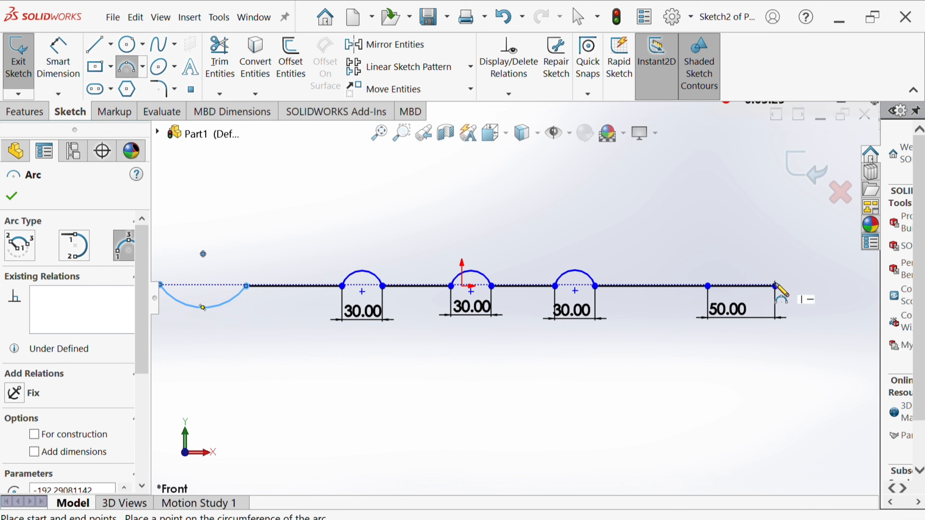
left_click(707, 287)
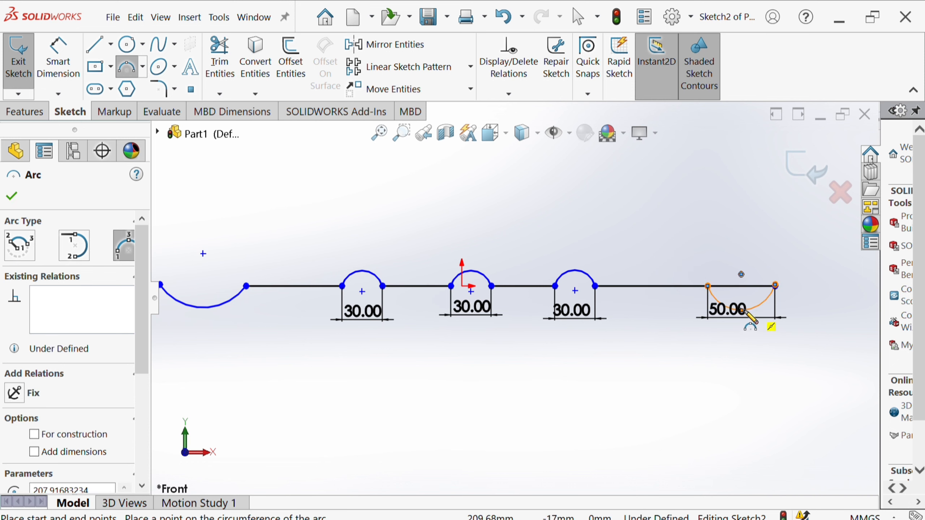
left_click(741, 311)
key("Escape")
Step: Trim away the straight 50 mm segment above the right end arc
left_click(220, 58)
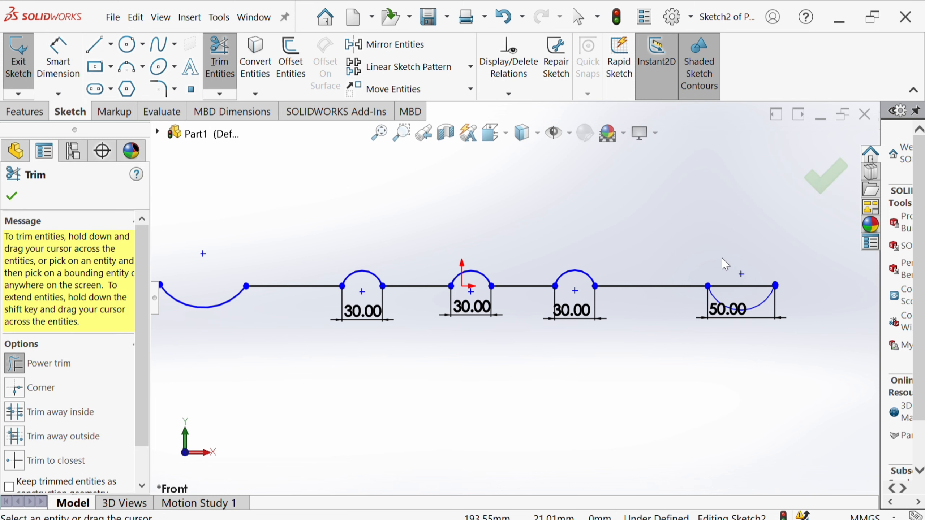
scroll(614, 355, "up", 1)
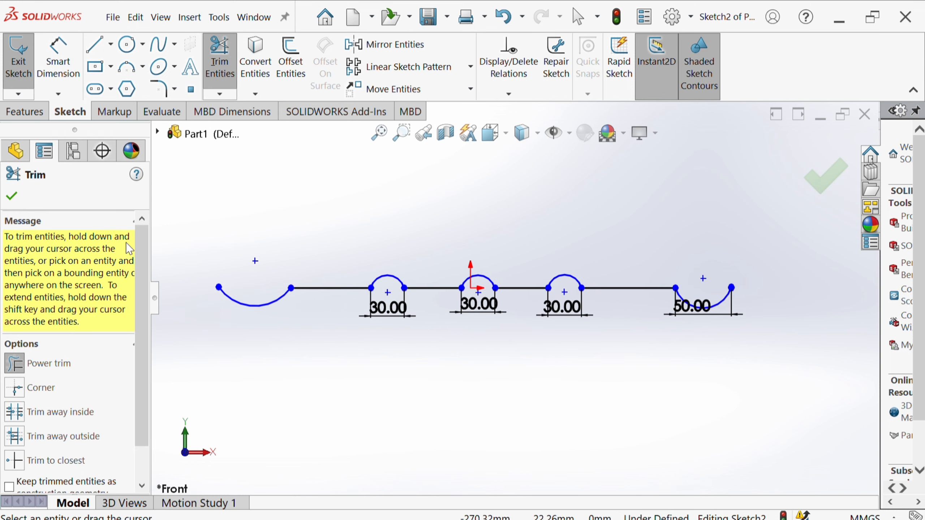
left_click(11, 197)
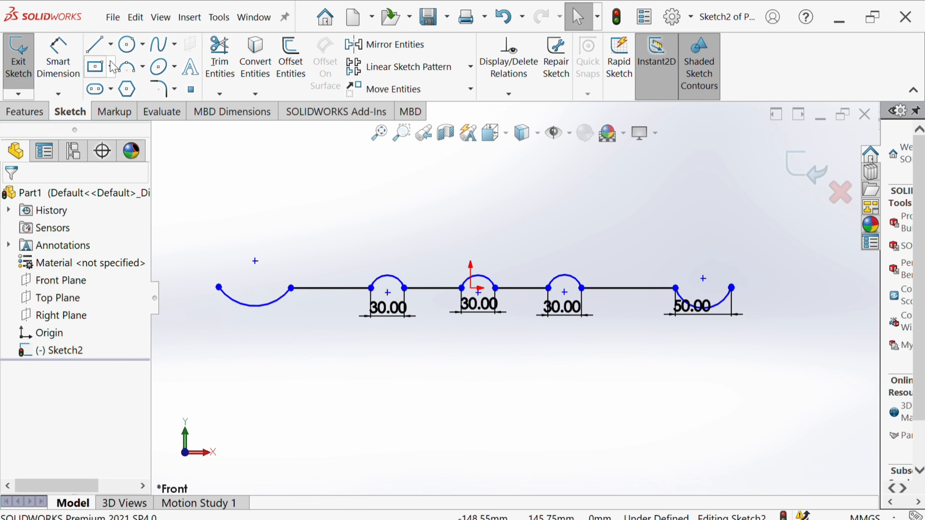
Step: Draw a horizontal construction line below the profile, spanning its full width from end to end
left_click(95, 45)
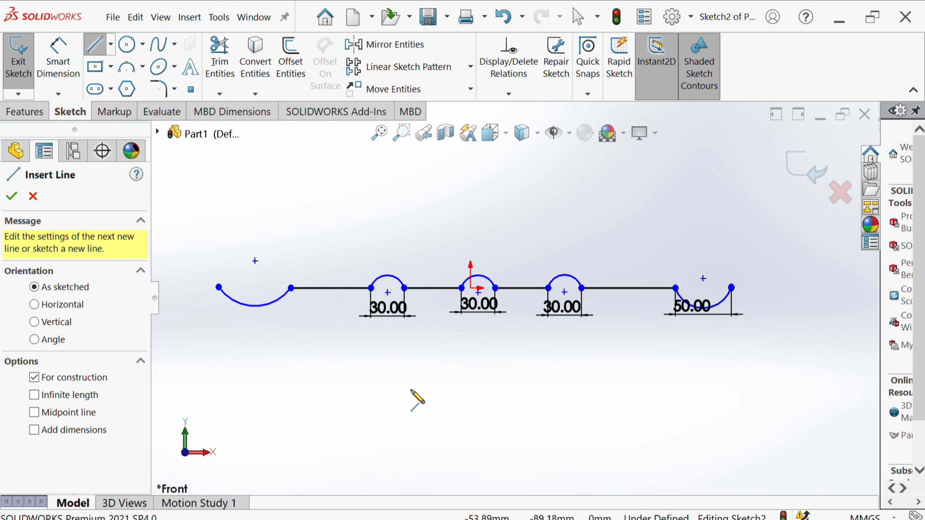
left_click(309, 392)
left_click(664, 391)
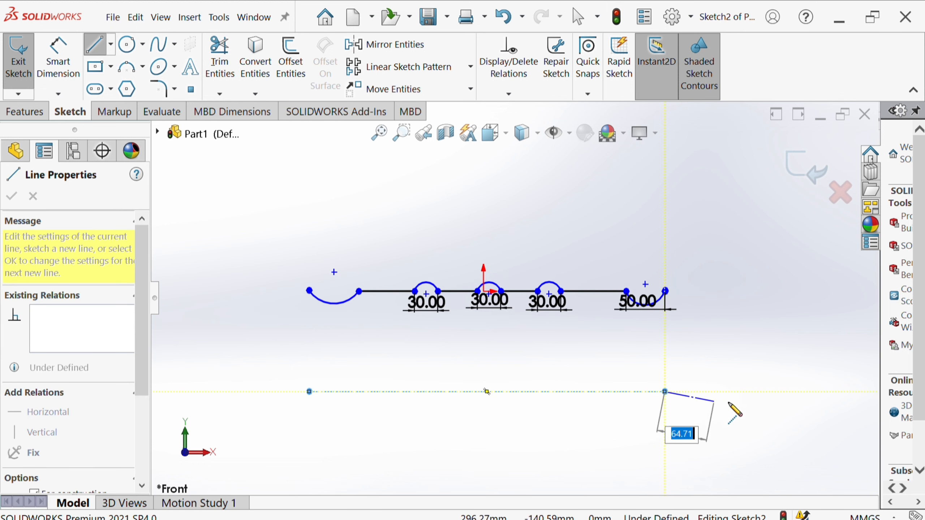
Step: Dimension the vertical distance between the profile's straight line and the construction line to 150 mm
right_click_drag(715, 332, 708, 292)
left_click(379, 292)
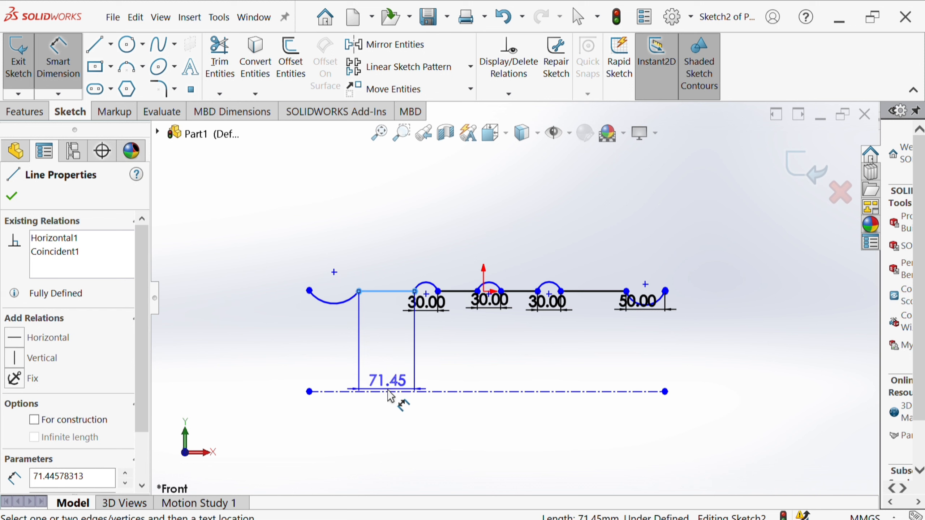
left_click(392, 391)
left_click(305, 373)
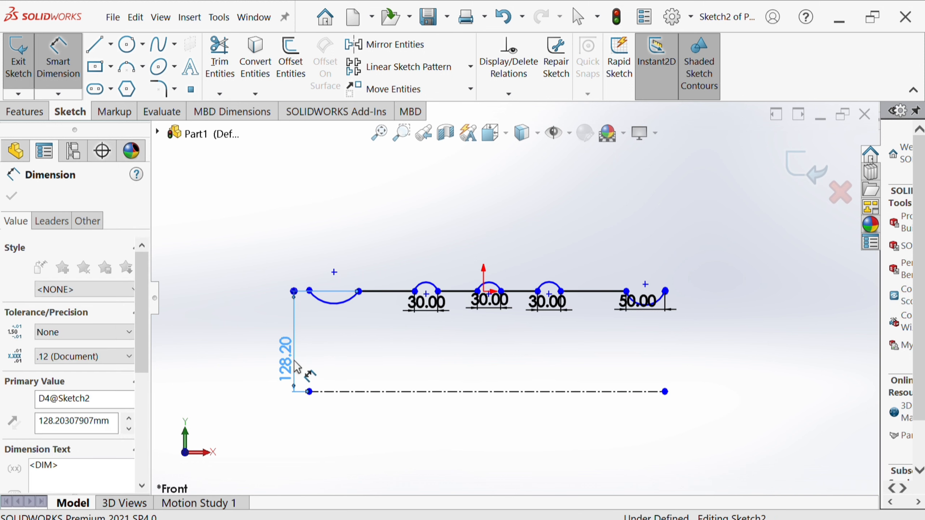
type("150")
key("Return")
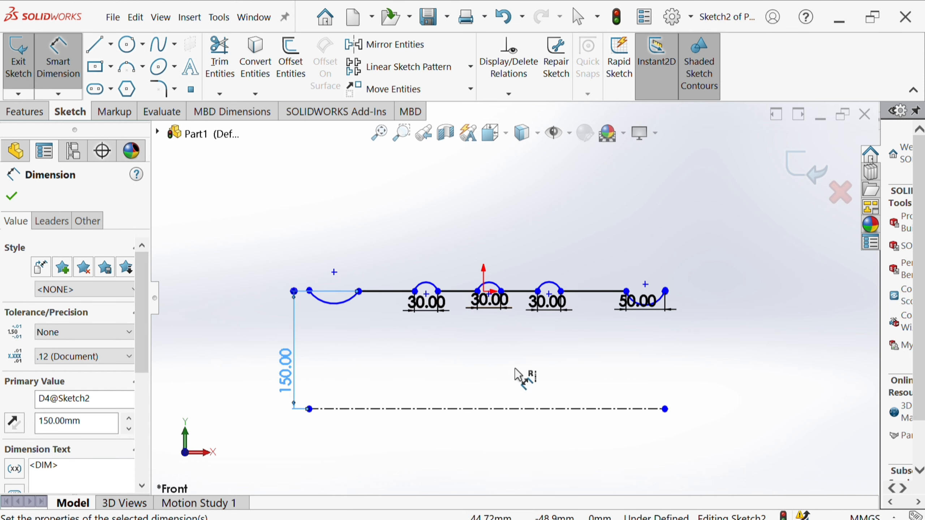
left_click(12, 197)
Step: Revolve the open profile 360 degrees about the horizontal construction line as a one-direction thin feature with 10 mm thickness
key("f")
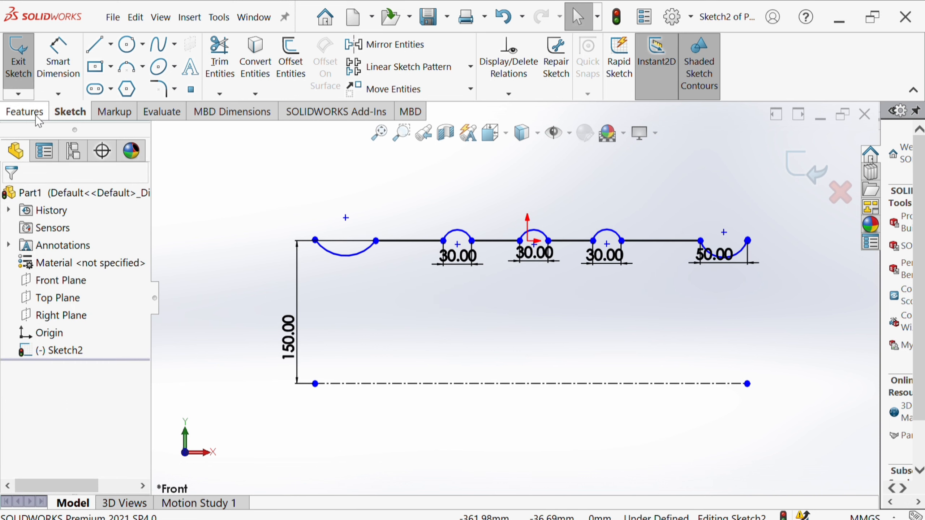
left_click(24, 112)
left_click(71, 59)
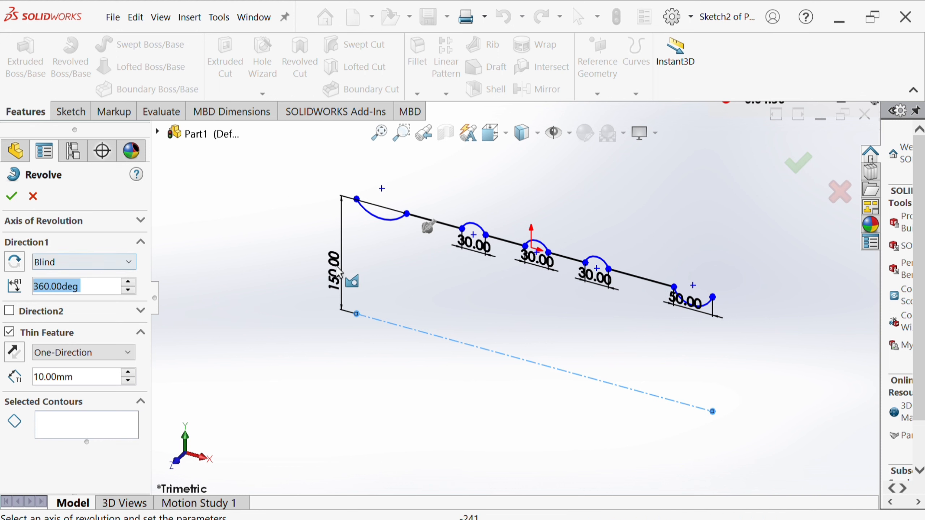
left_click(383, 218)
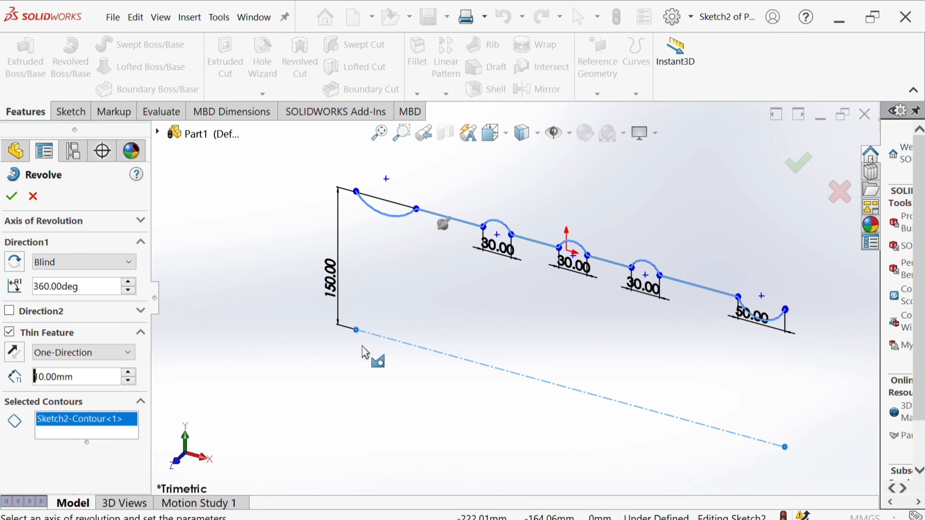
left_click(410, 344)
mouse_move(411, 343)
middle_mouse_down()
mouse_move(530, 223)
mouse_move(385, 258)
middle_mouse_up()
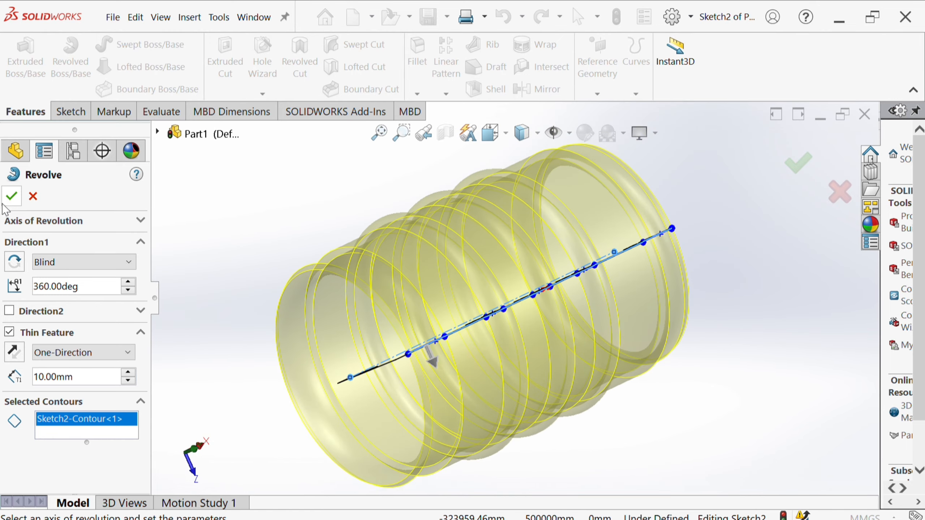
left_click(12, 196)
Step: Apply cyan from the standard colour swatches to the four straight outer bands between the ribs and the end grooves
middle_click_drag(244, 265, 511, 293)
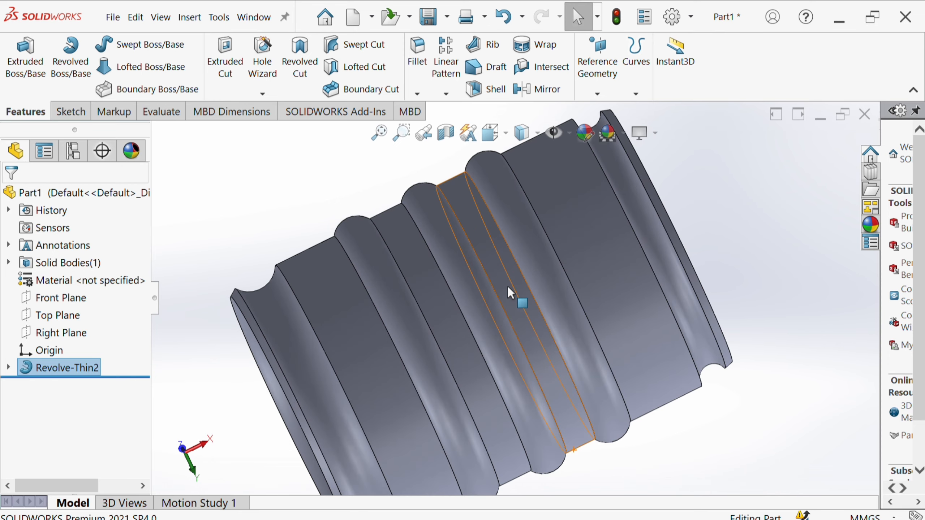
scroll(510, 293, "up", 3)
left_click(570, 163)
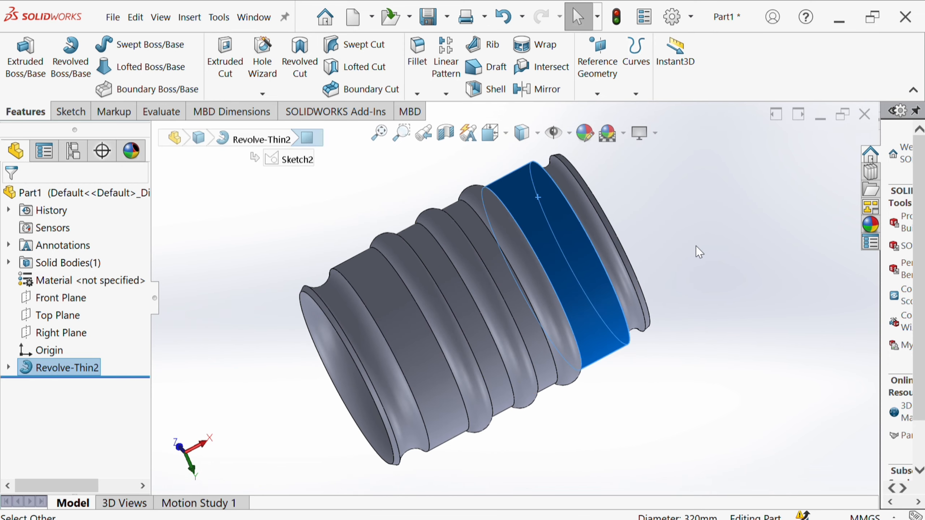
left_click(583, 139)
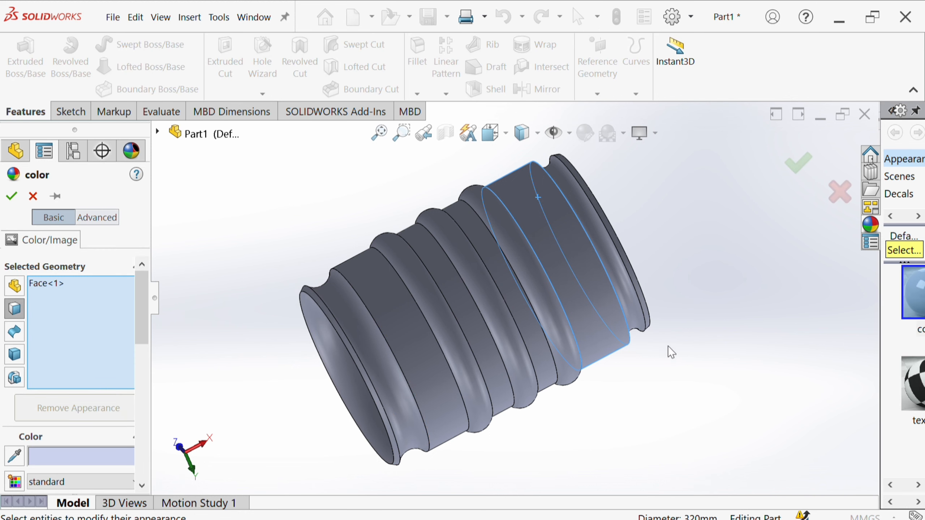
left_click_drag(138, 332, 138, 387)
left_click(80, 362)
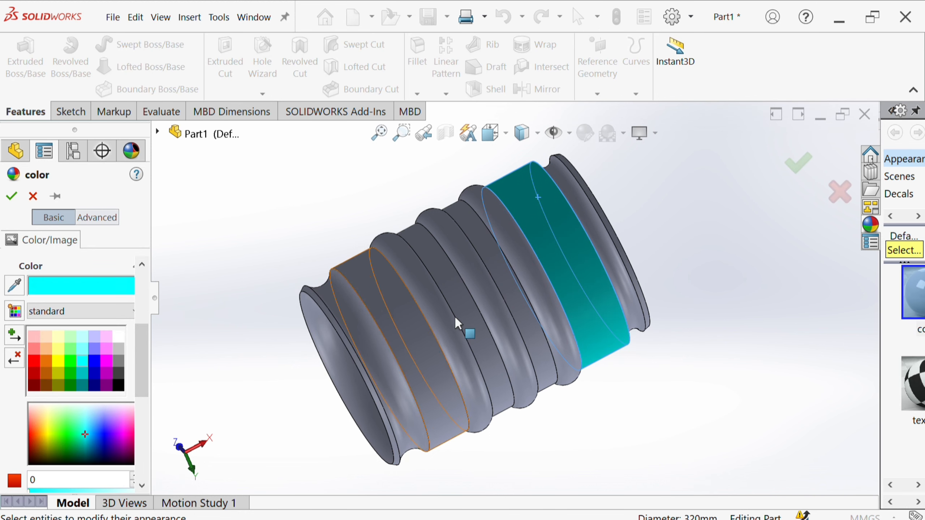
left_click(509, 277)
left_click(481, 319)
left_click(411, 328)
left_click(11, 196)
Step: Create a reference plane offset from the Right Plane with the offset flipped, located at the open end of the part
middle_click_drag(429, 284, 578, 188)
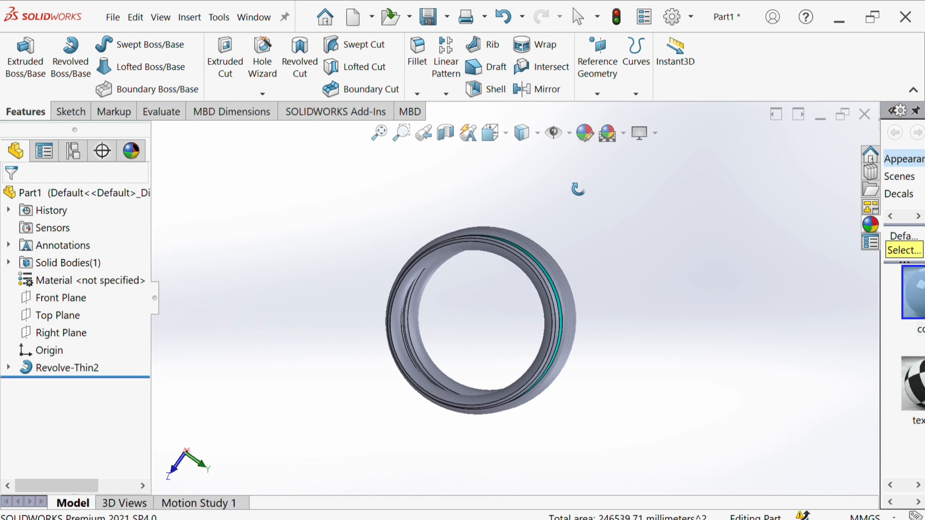
left_click(60, 333)
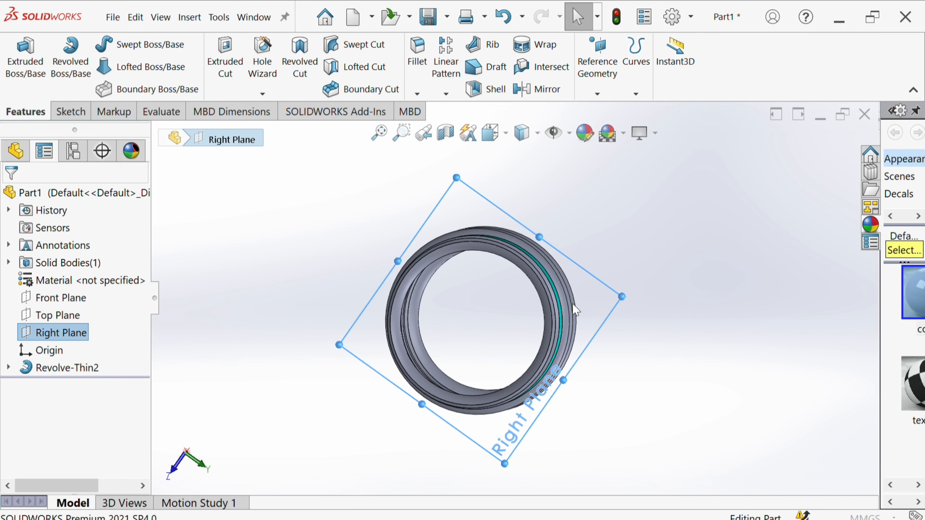
middle_click_drag(336, 448, 395, 448)
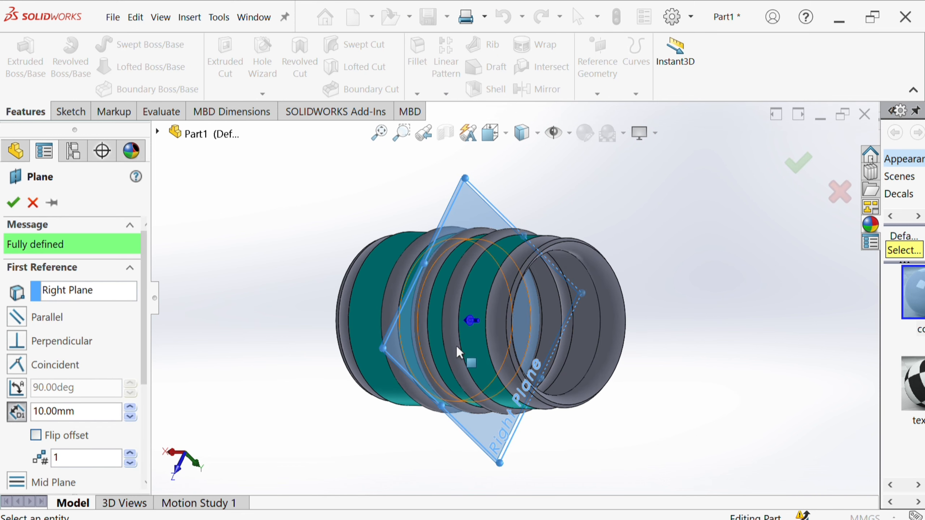
left_click(130, 407)
left_click(129, 407)
left_click(129, 407)
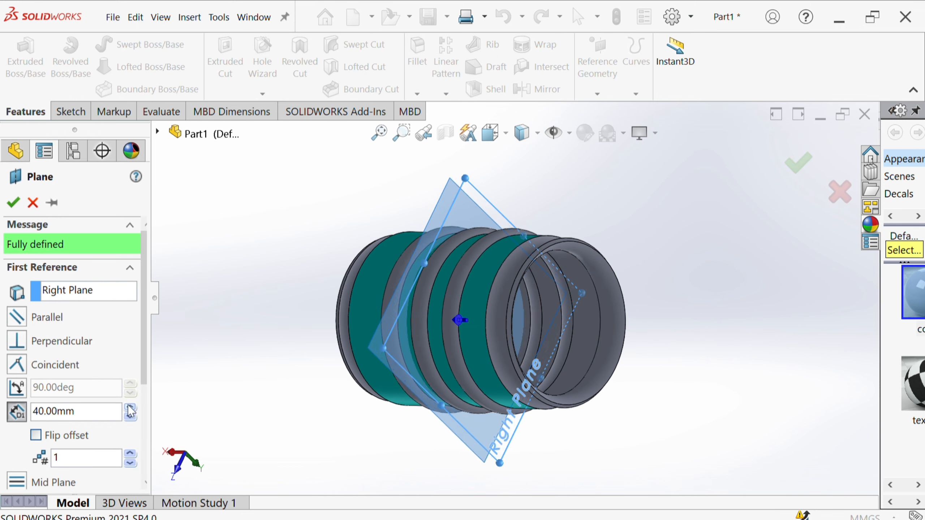
left_click(130, 407)
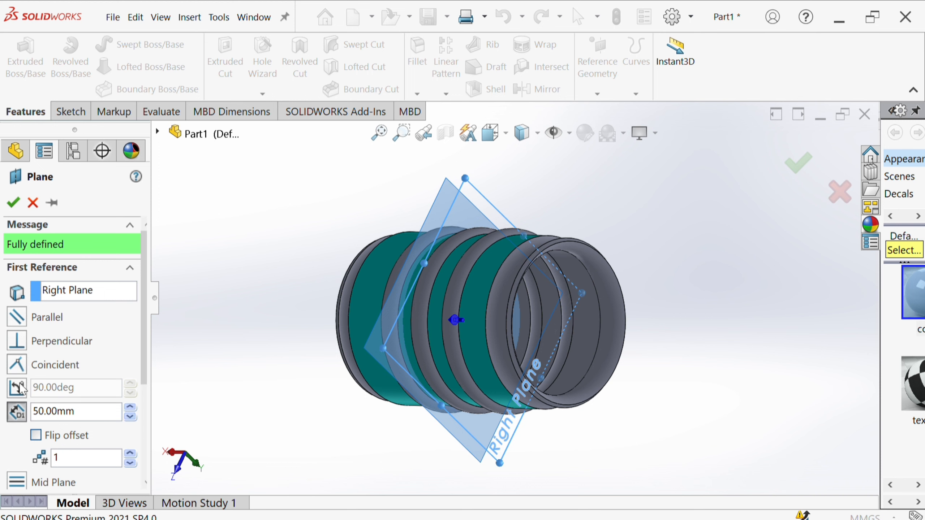
left_click(36, 435)
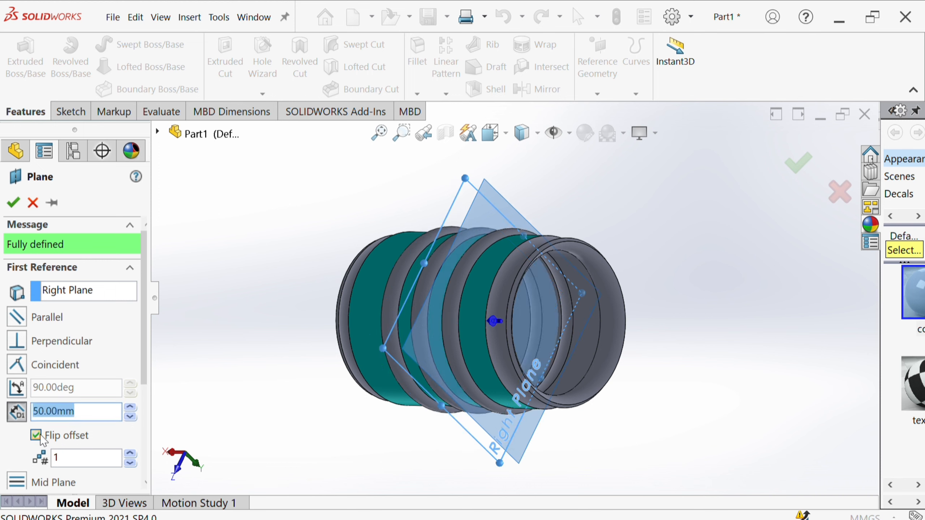
left_click(129, 416)
left_click(129, 407)
left_click(129, 408)
left_click(129, 408)
left_click(129, 408)
left_click(130, 407)
left_click(129, 408)
left_click(14, 203)
Step: Sketch a circle on the new end plane, centred on the part's axis and reaching the outermost edge of the body
left_click(71, 111)
left_click(19, 54)
left_click(127, 44)
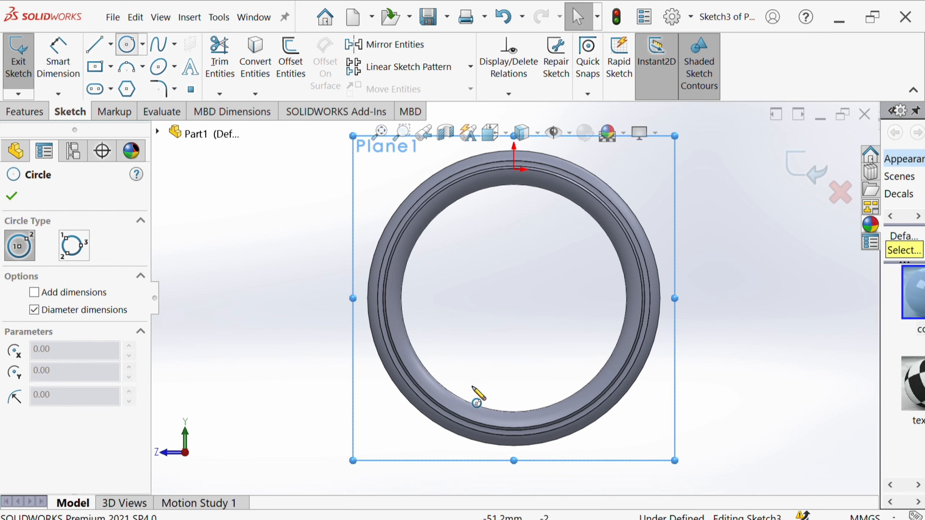
left_click(514, 299)
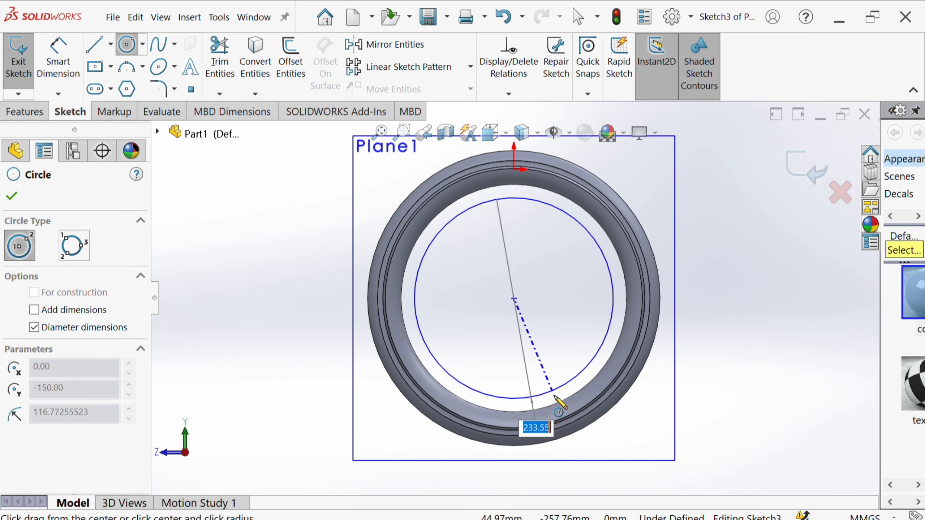
left_click(564, 436)
left_click(9, 190)
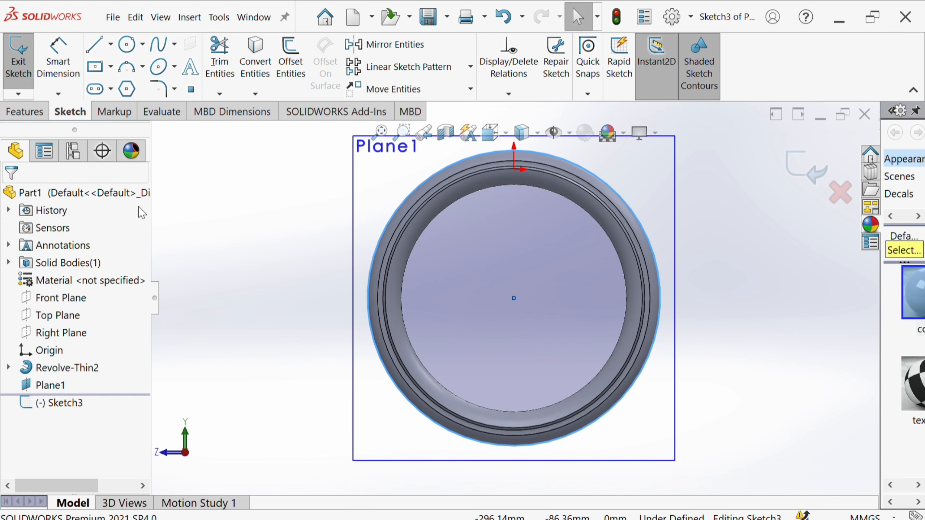
Step: Extrude the circle 10 mm as a merged blind boss to close the end of the part
left_click(25, 112)
left_click(25, 69)
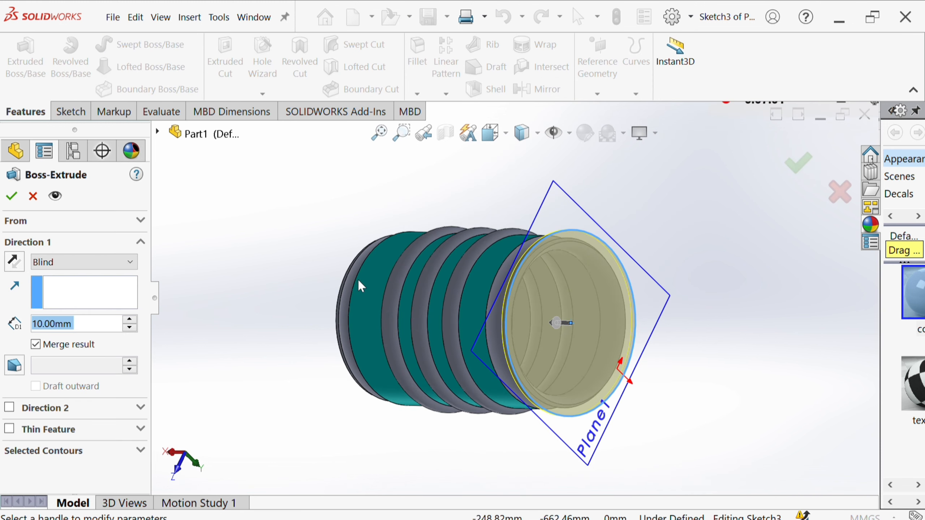
left_click(11, 196)
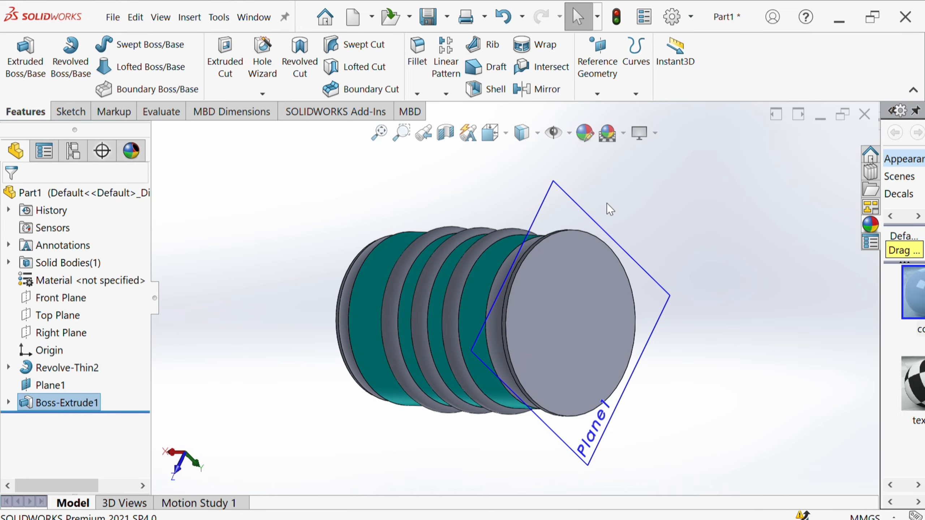
Step: Hide the reference plane at the closed end
middle_click_drag(546, 328, 513, 321)
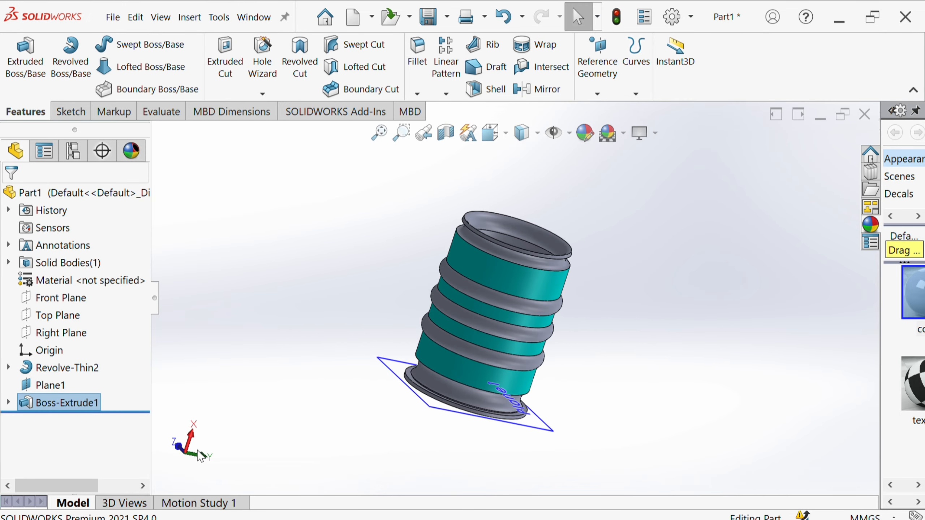
left_click(236, 369)
left_click(60, 386)
left_click(257, 319)
left_click(60, 387)
left_click(87, 364)
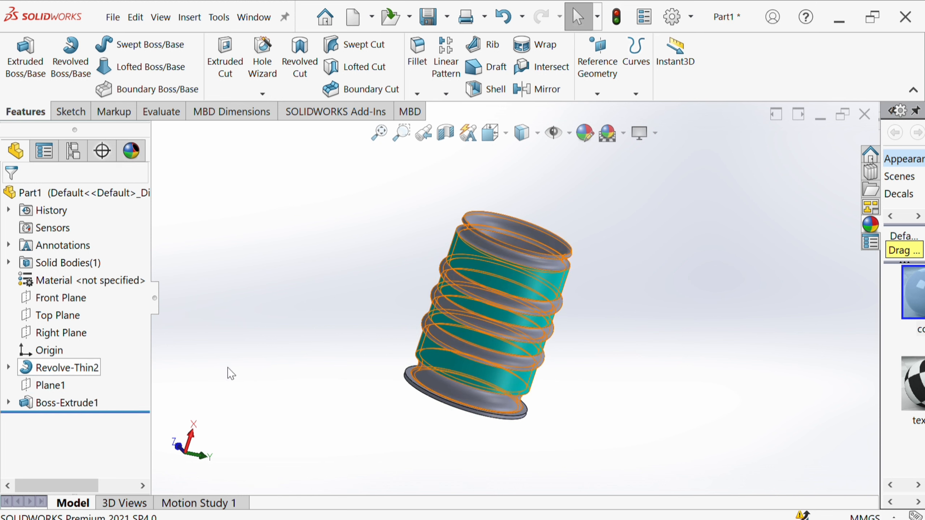
Step: Edit the appearance of the three raised ribs and the groove beside the closed end, giving these faces a yellow colour
scroll(454, 272, "down", 1)
middle_click_drag(454, 273, 530, 299)
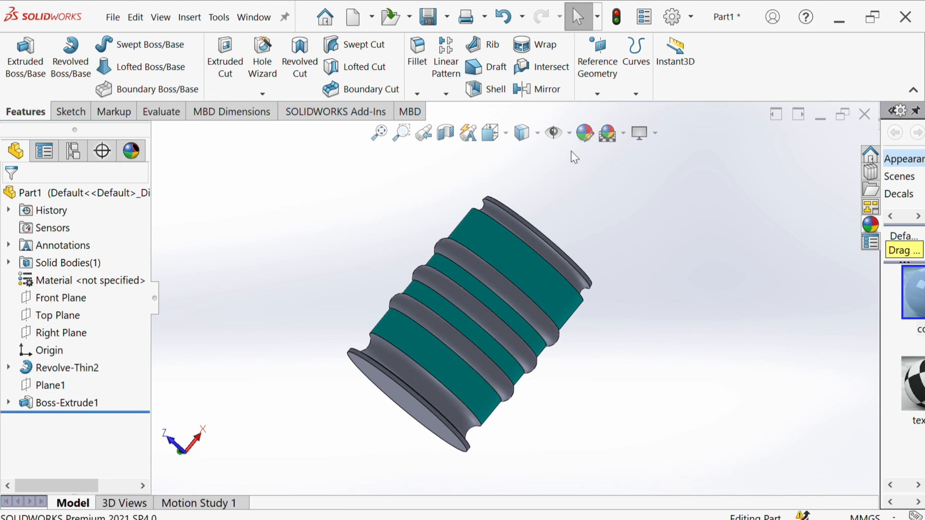
left_click(520, 302)
left_click(584, 133)
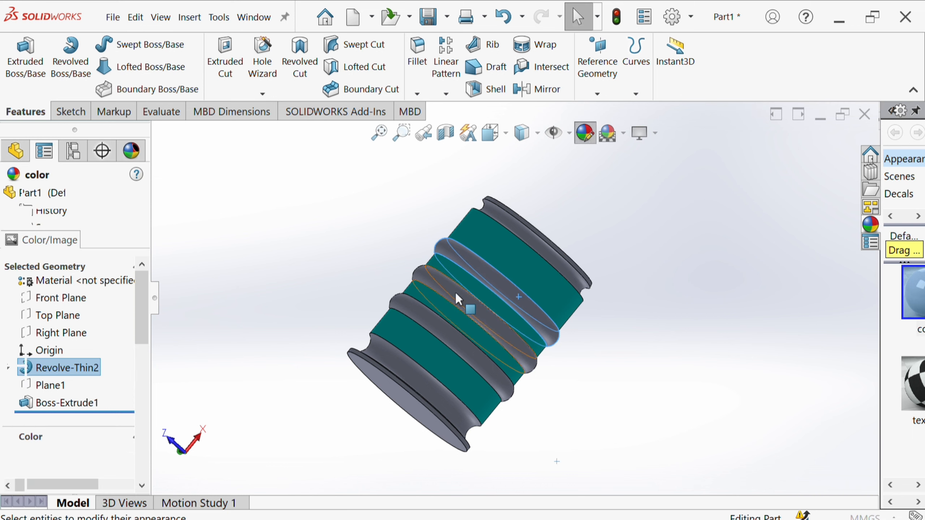
scroll(457, 272, "down", 2)
scroll(137, 342, "down", 3)
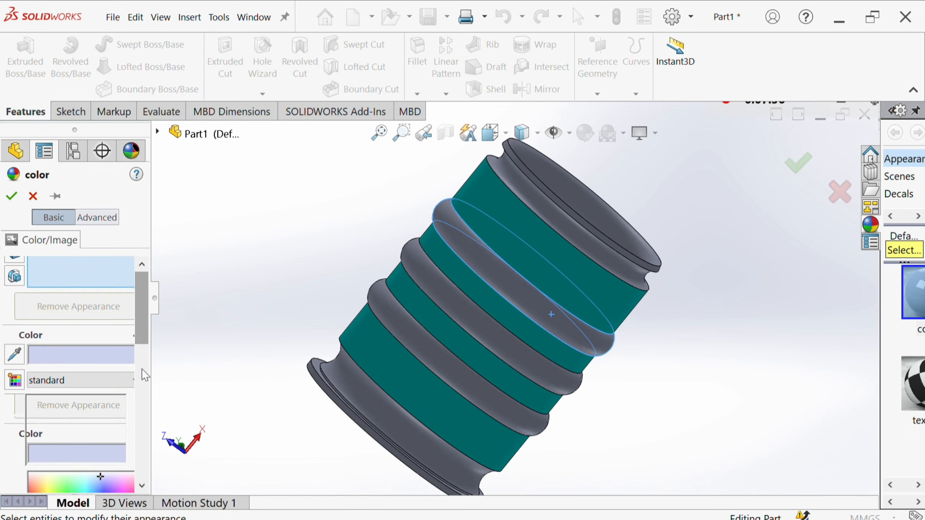
left_click(118, 310)
left_click(473, 323)
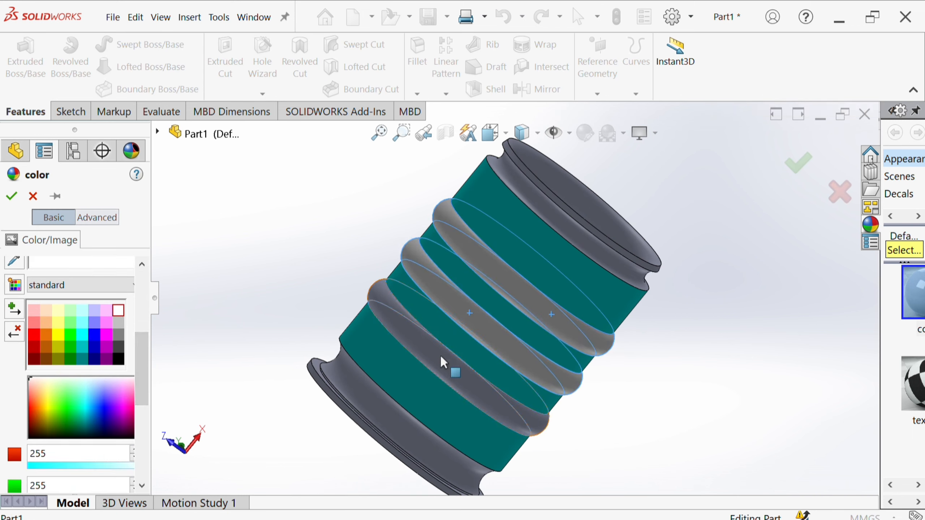
left_click(441, 357)
left_click(45, 410)
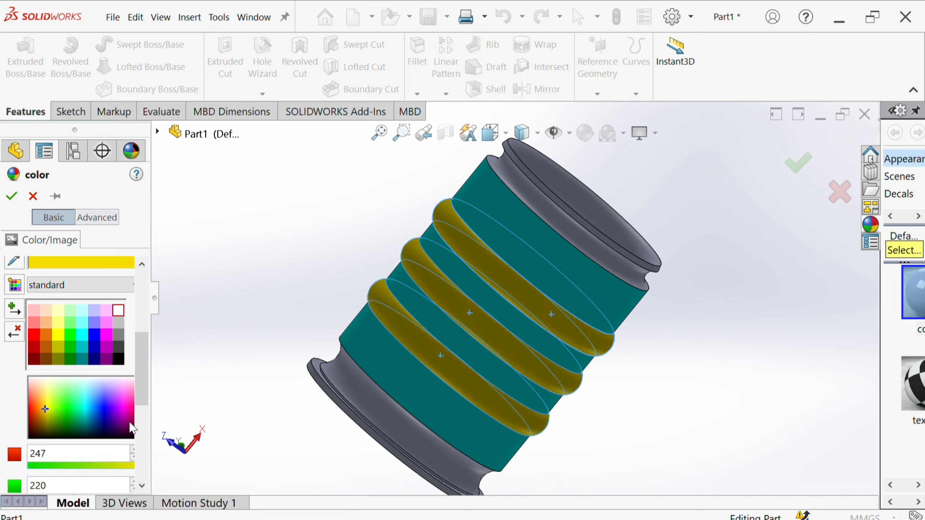
middle_click_drag(398, 423, 495, 337)
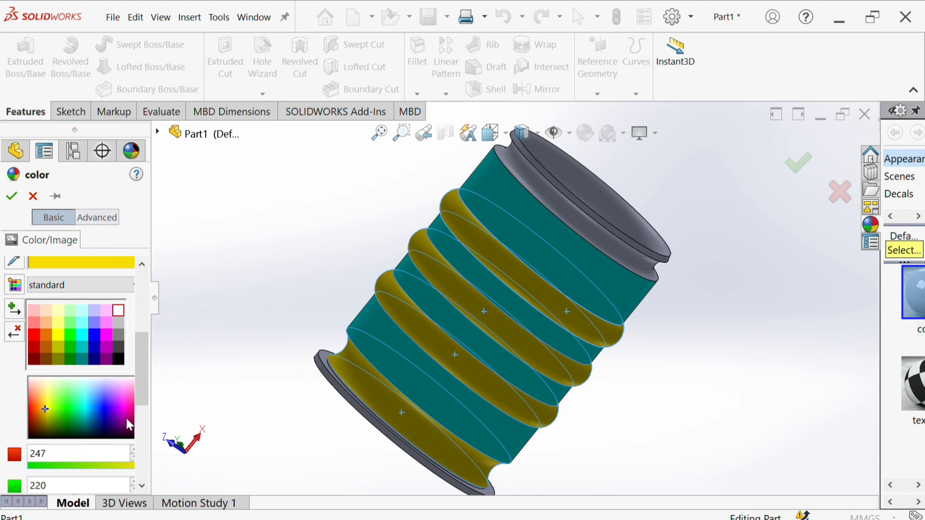
Step: Try a light purple colour with RGB values 210, 150, 255 on the selected rib and groove faces
left_click(119, 408)
scroll(145, 369, "down", 3)
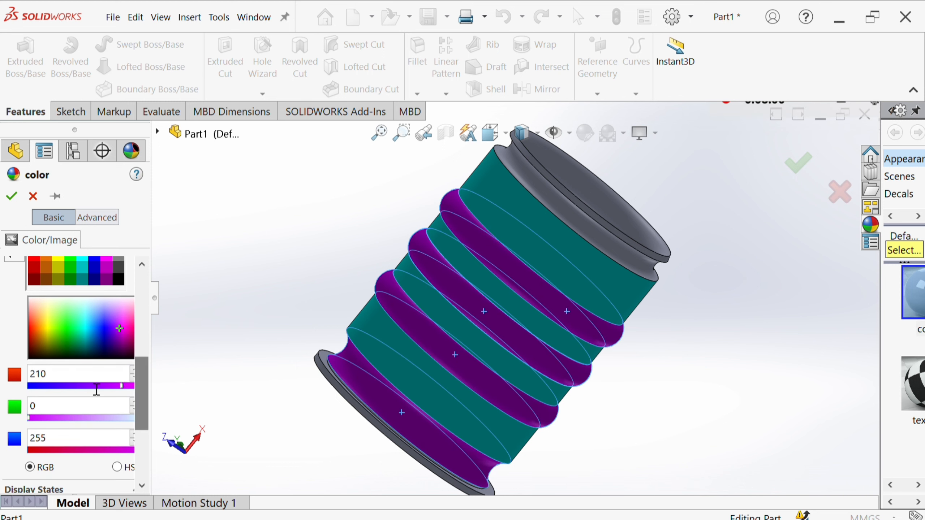
left_click_drag(29, 418, 95, 418)
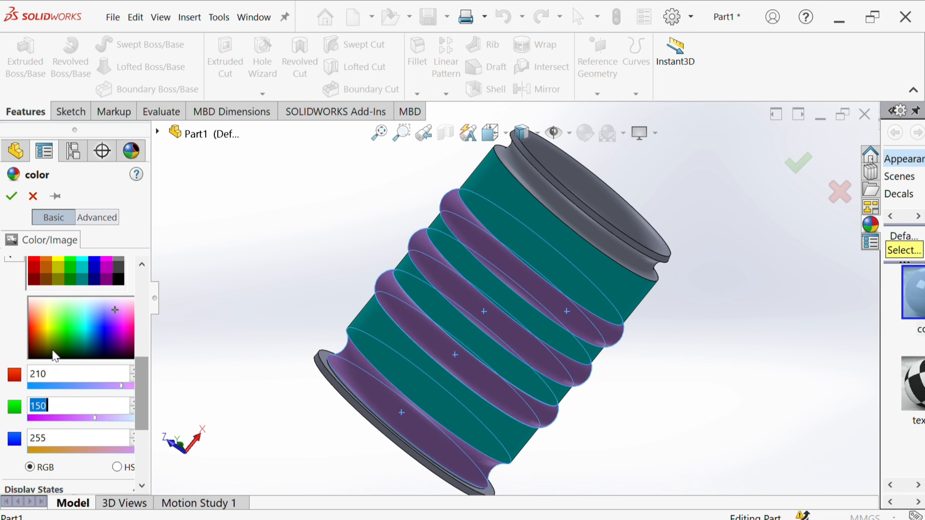
Step: Change the selected rib and groove faces to brown with RGB values 155, 99, 0 and apply the appearance
left_click_drag(55, 355, 41, 341)
middle_click_drag(649, 376, 545, 301)
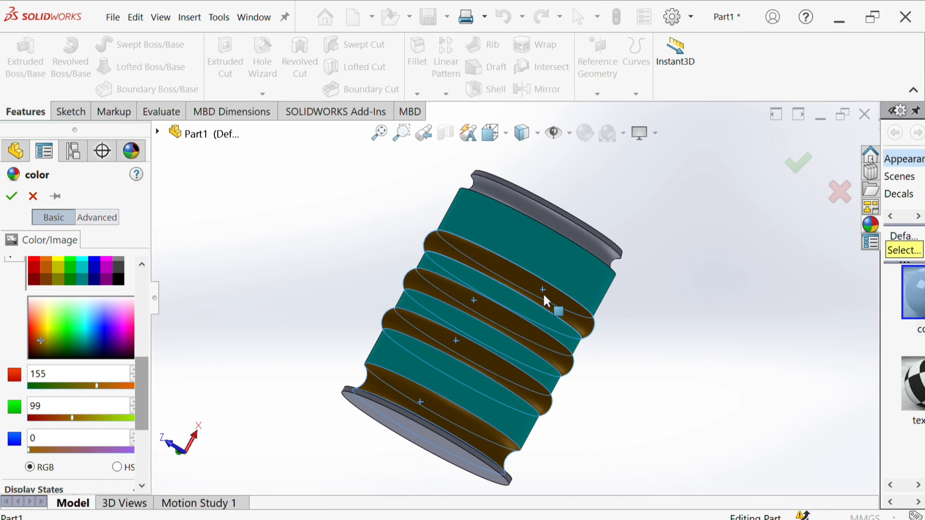
left_click(11, 196)
middle_click_drag(473, 328, 406, 222)
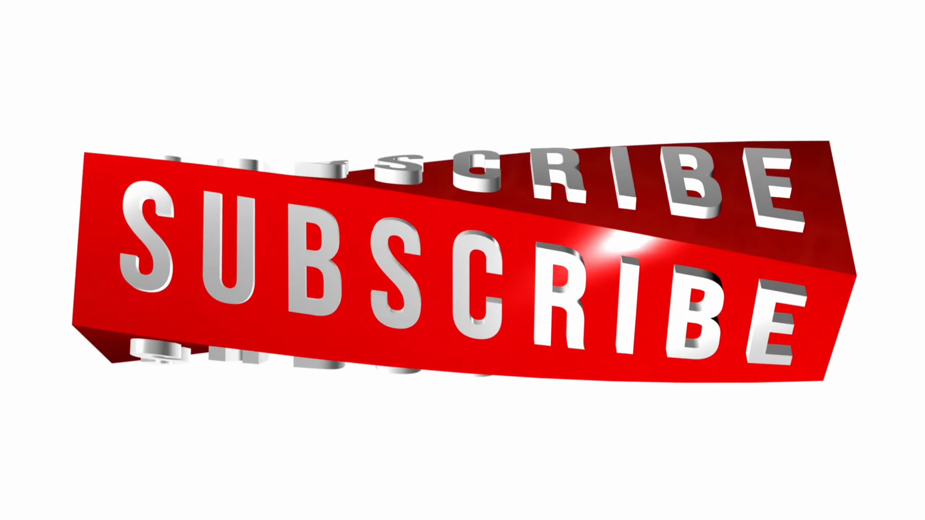